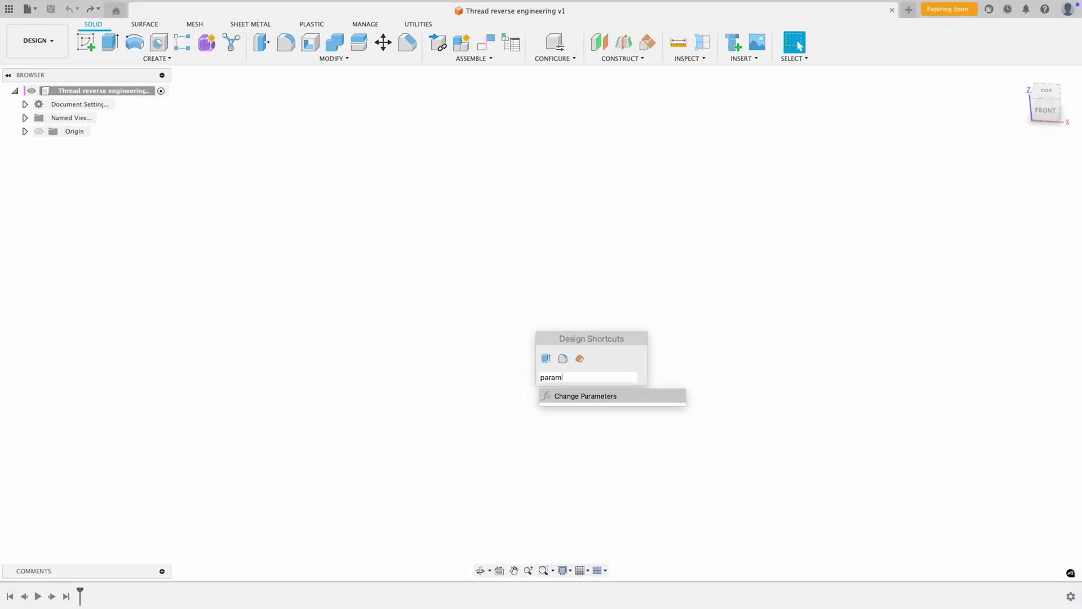
Step: Add a unitless 'revolutions' user parameter with expression 2.1 to the design parameters
left_click(563, 397)
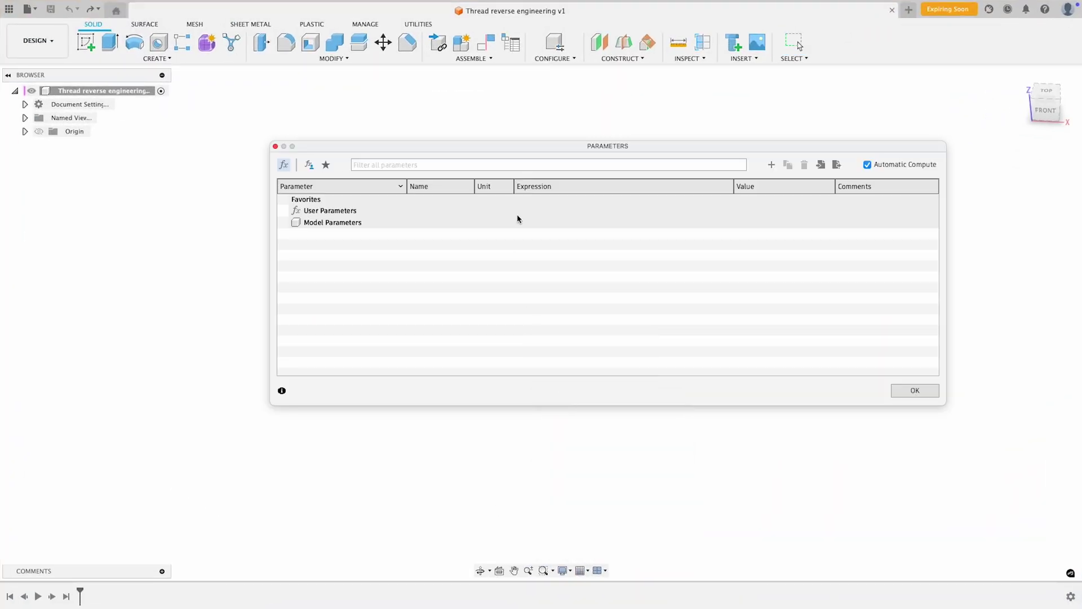
left_click(772, 165)
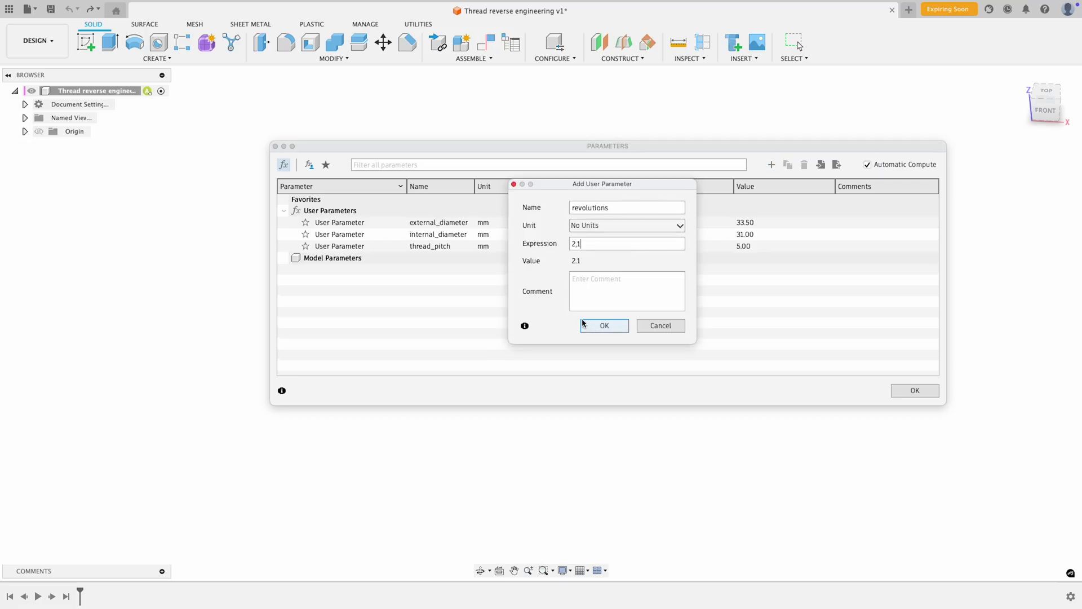
left_click(592, 325)
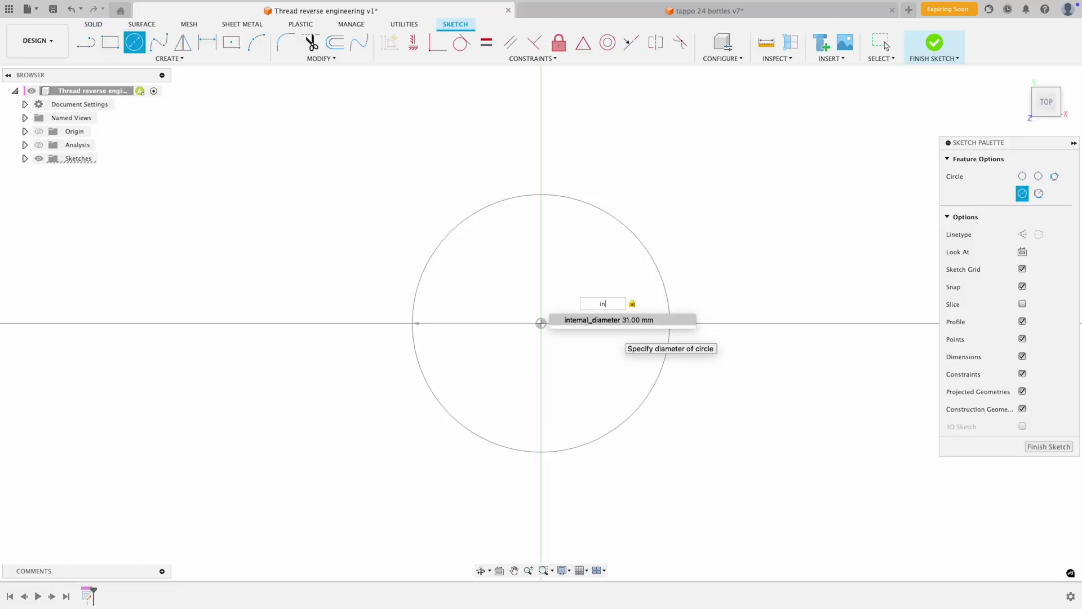
Step: Size the center circle to internal_diameter and extrude it 15 mm symmetrically as a new body
key("Return")
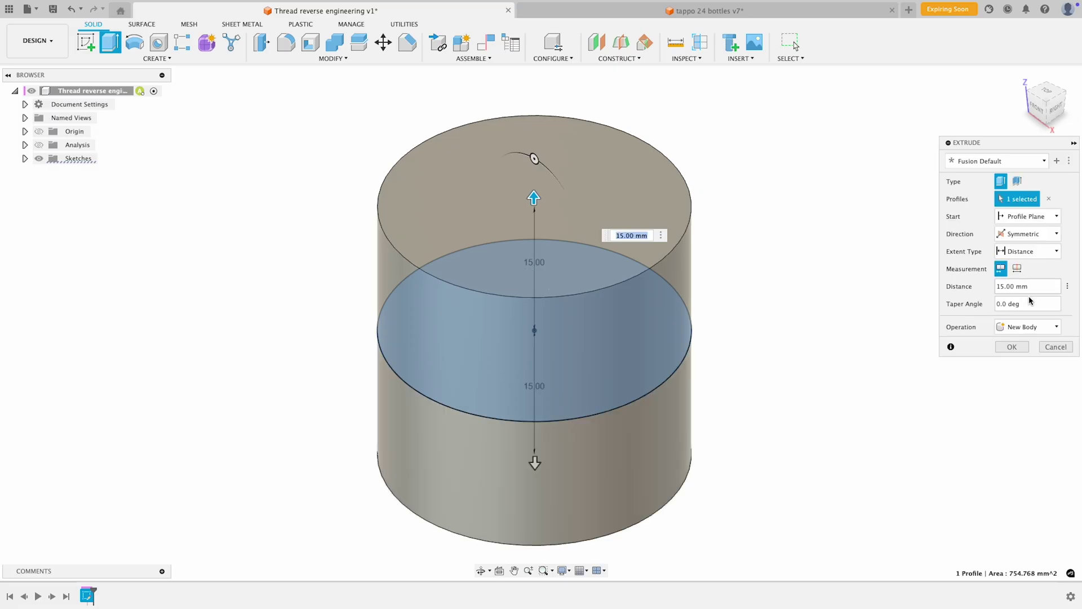
left_click(1013, 347)
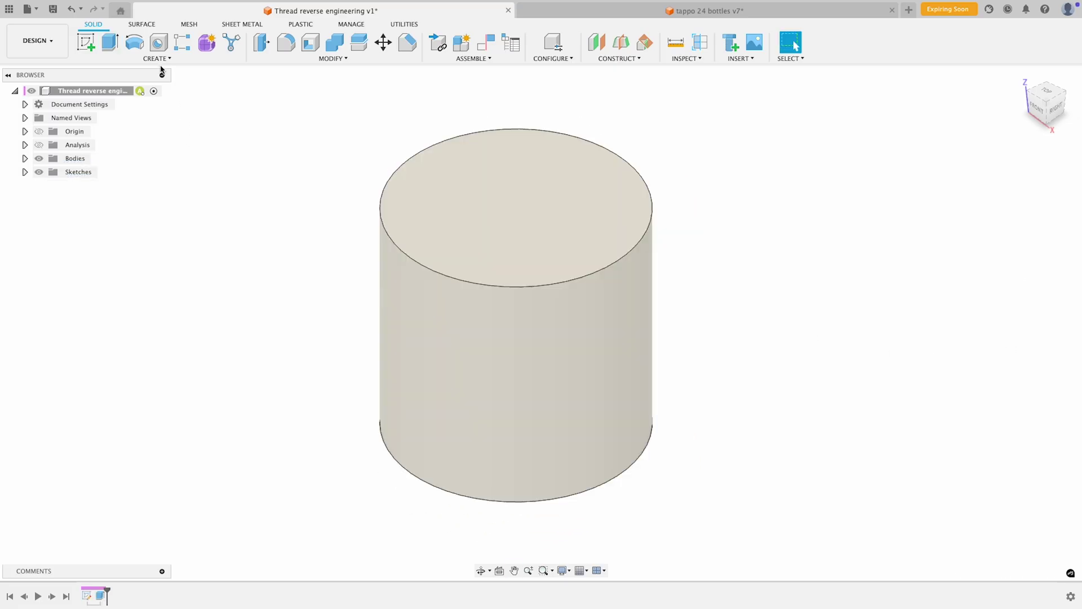
left_click(158, 60)
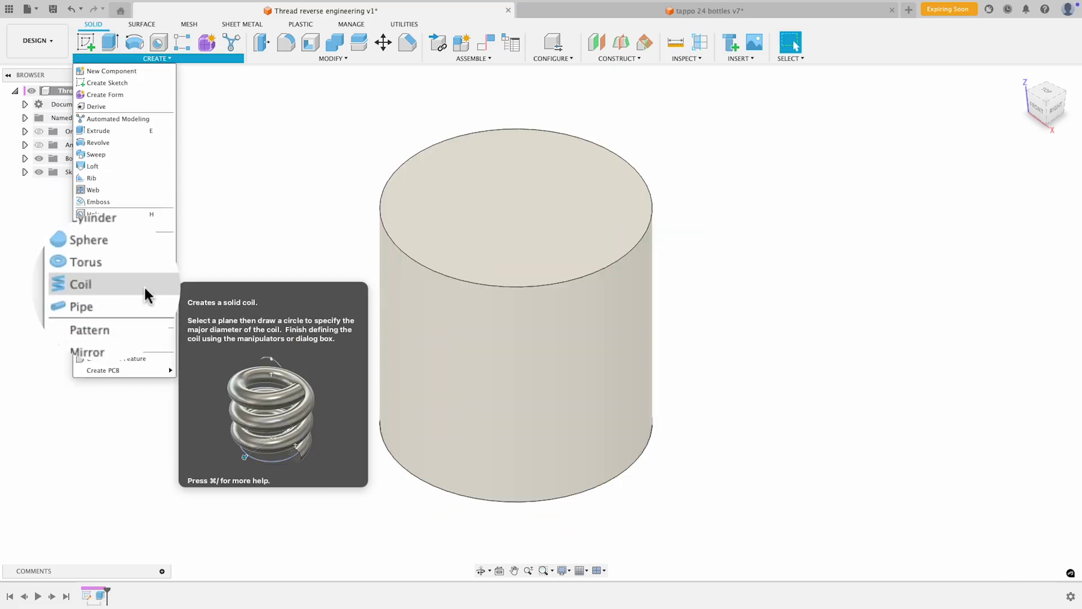
Step: Start a coil on the core's base plane, defined by revolutions and pitch using the revolutions parameter
left_click(92, 286)
left_click(627, 363)
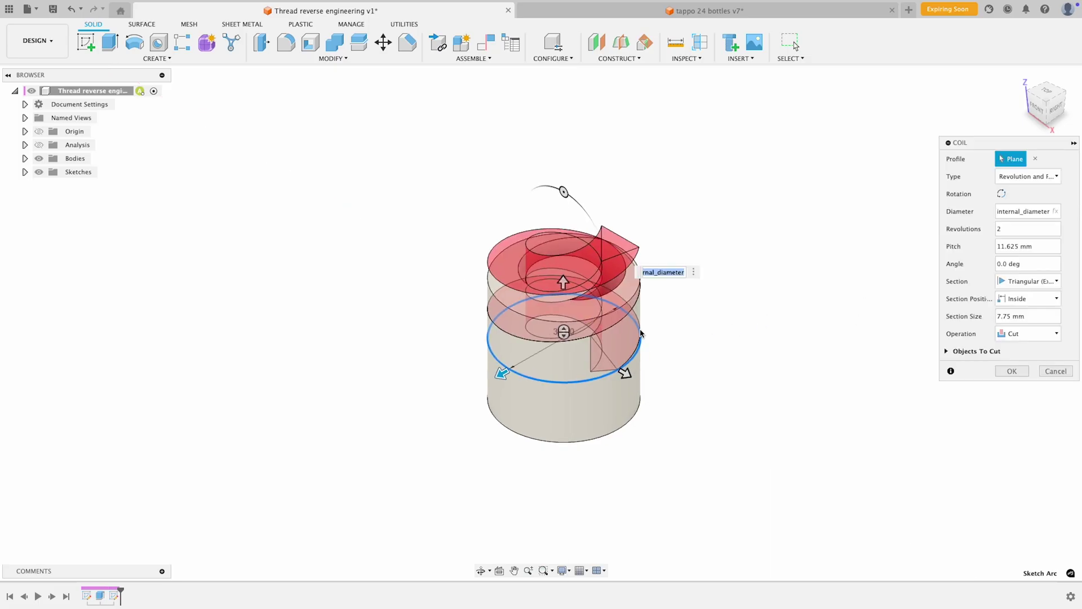
scroll(655, 331, "up", 3)
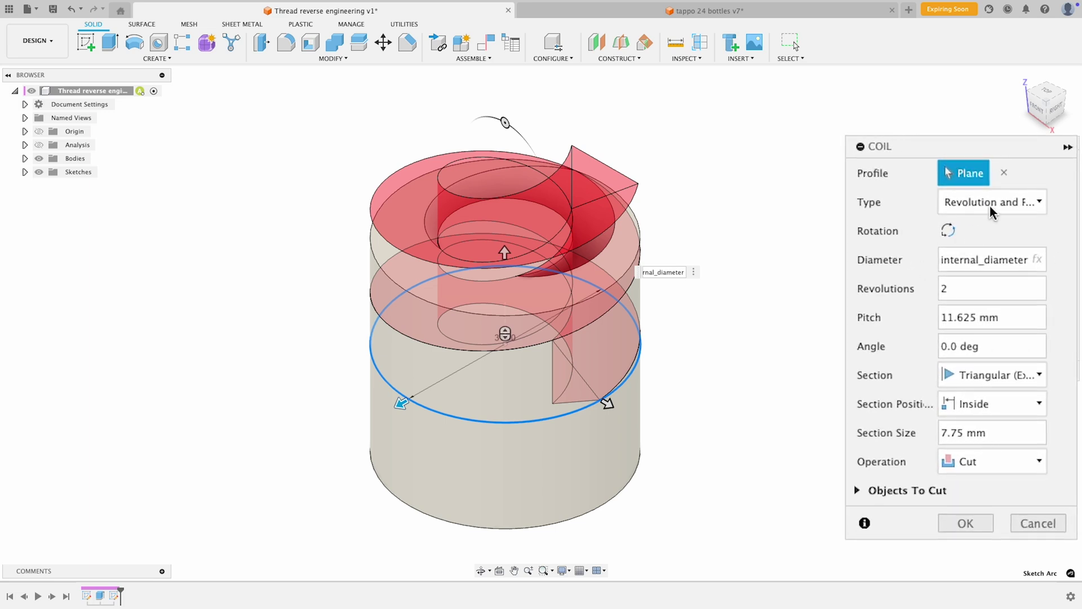
left_click(993, 203)
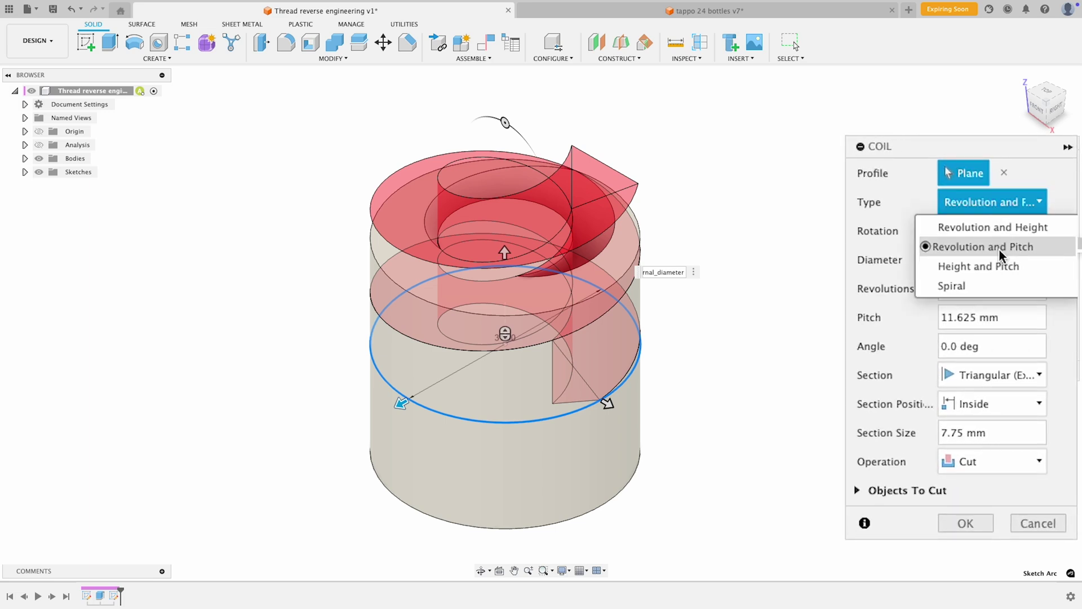
left_click(1047, 248)
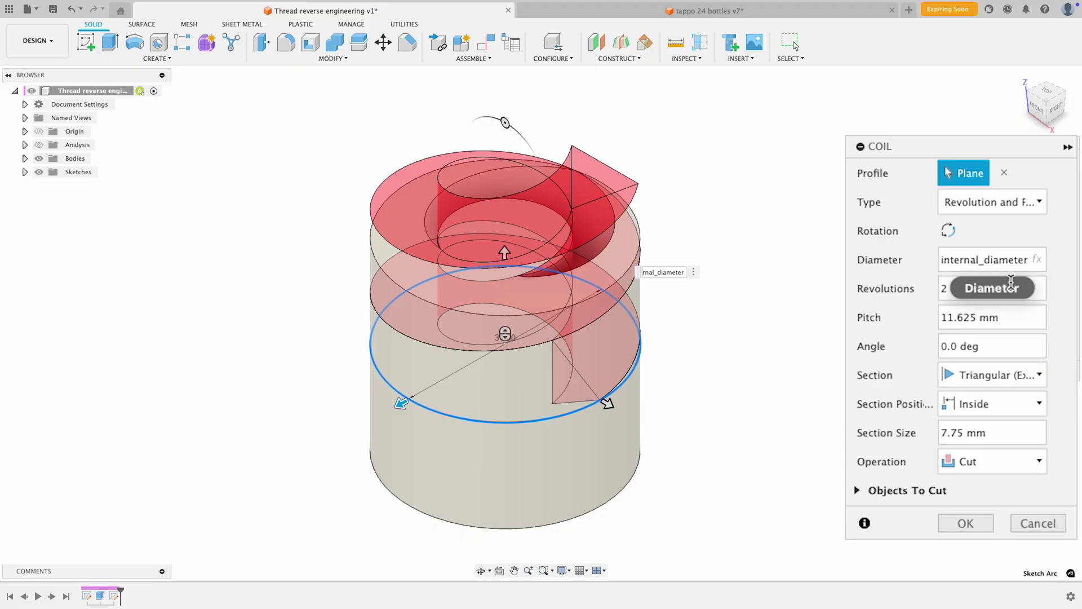
type("revolutions")
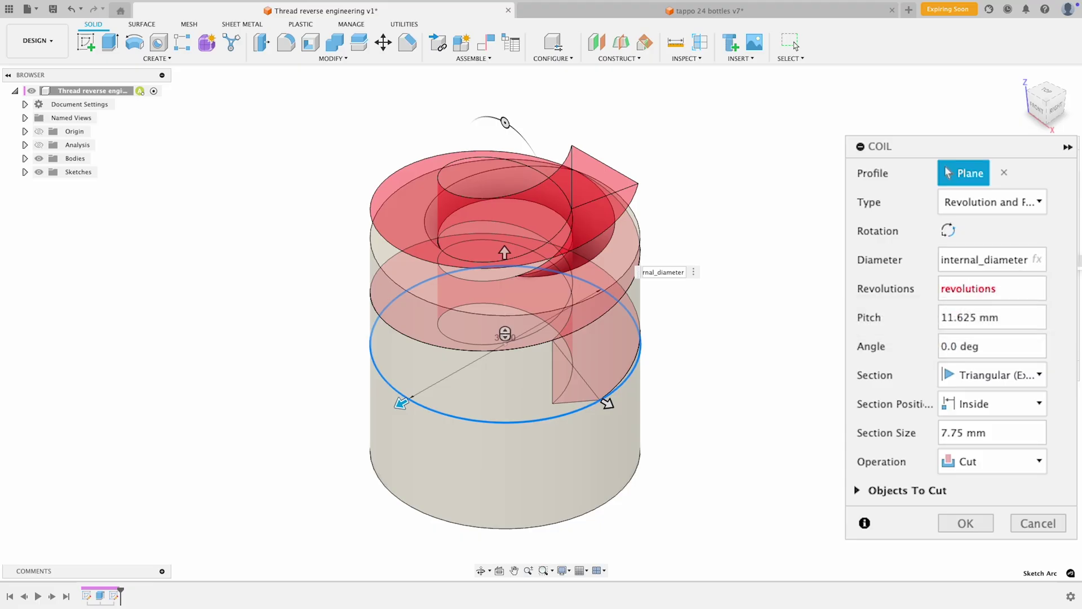
key("Return")
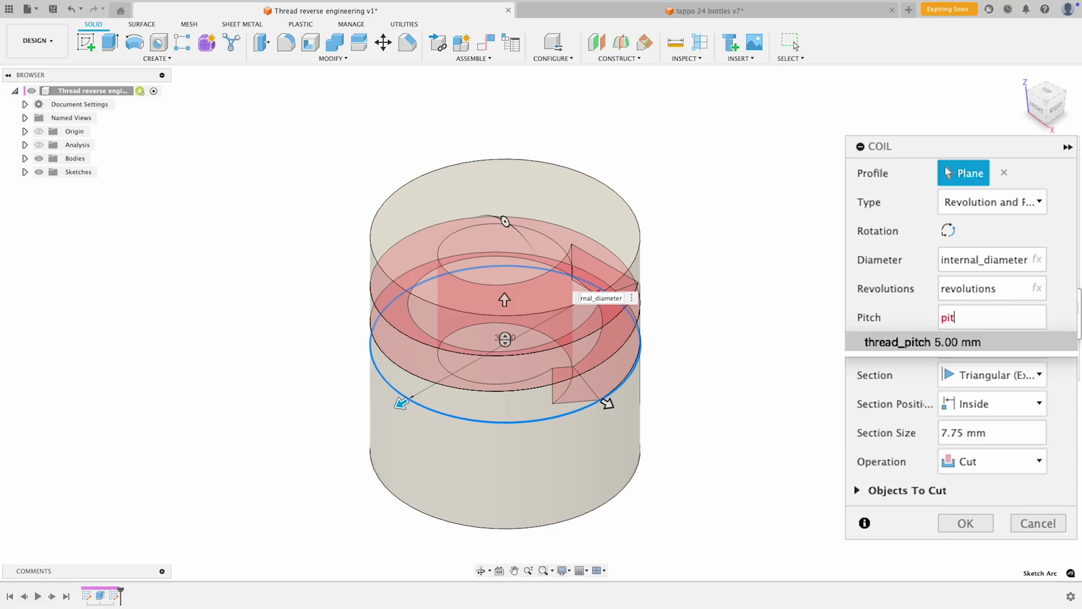
Step: Give the coil a Triangular (External) section positioned inside, as a new body
left_click(985, 375)
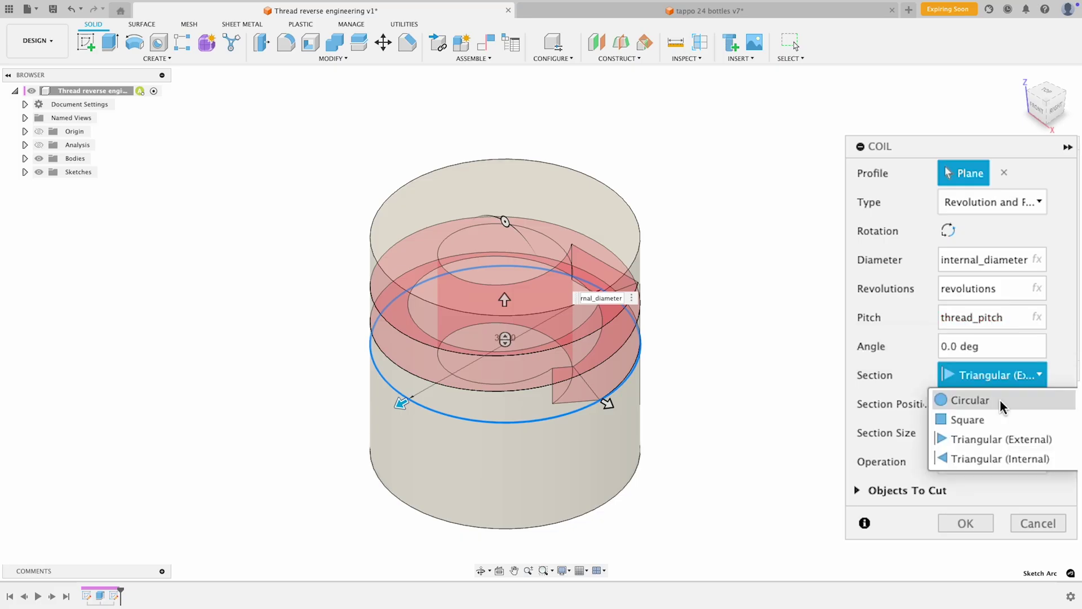
left_click(1034, 441)
left_click(1034, 409)
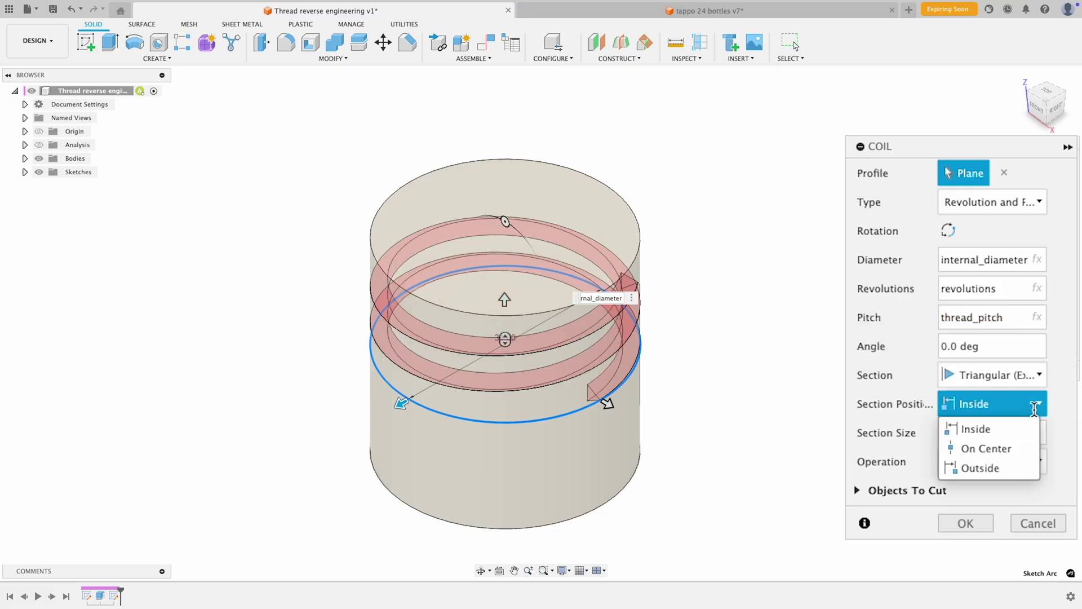
left_click(1030, 432)
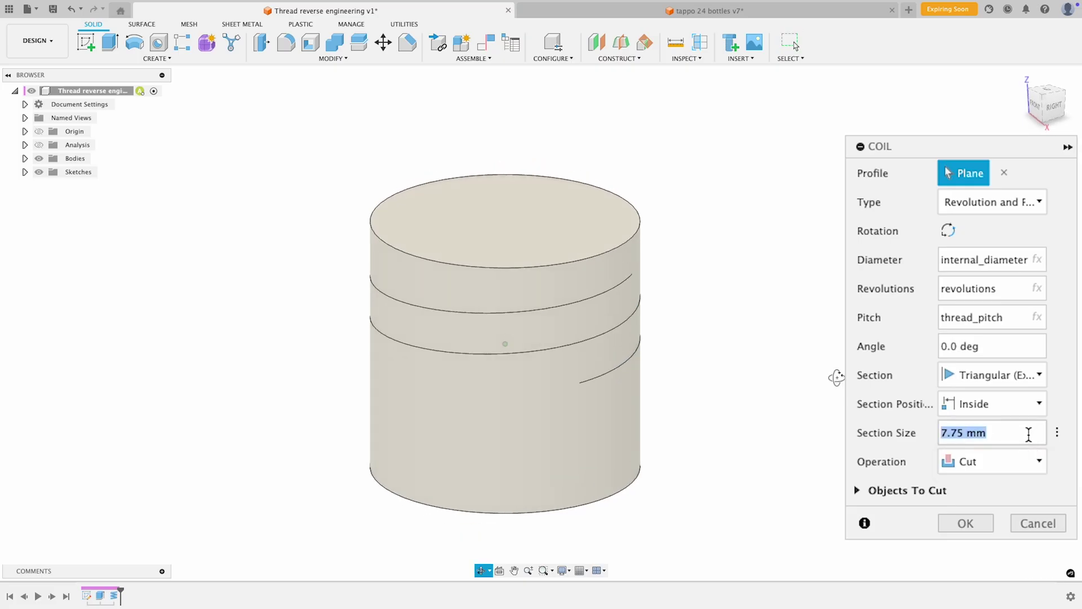
type("2")
left_click(1024, 462)
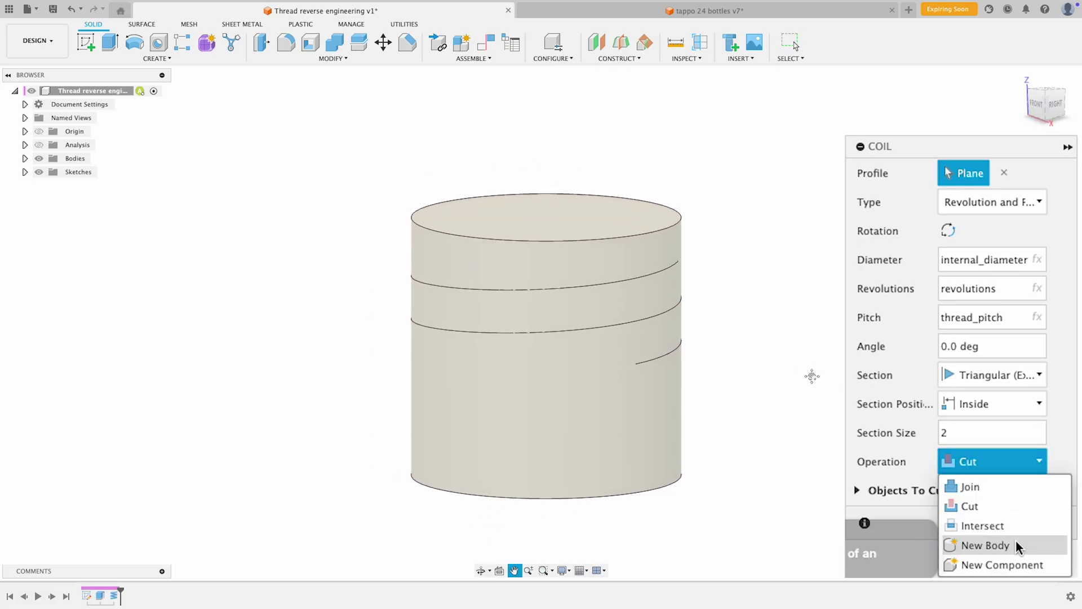
left_click(980, 542)
left_click(966, 495)
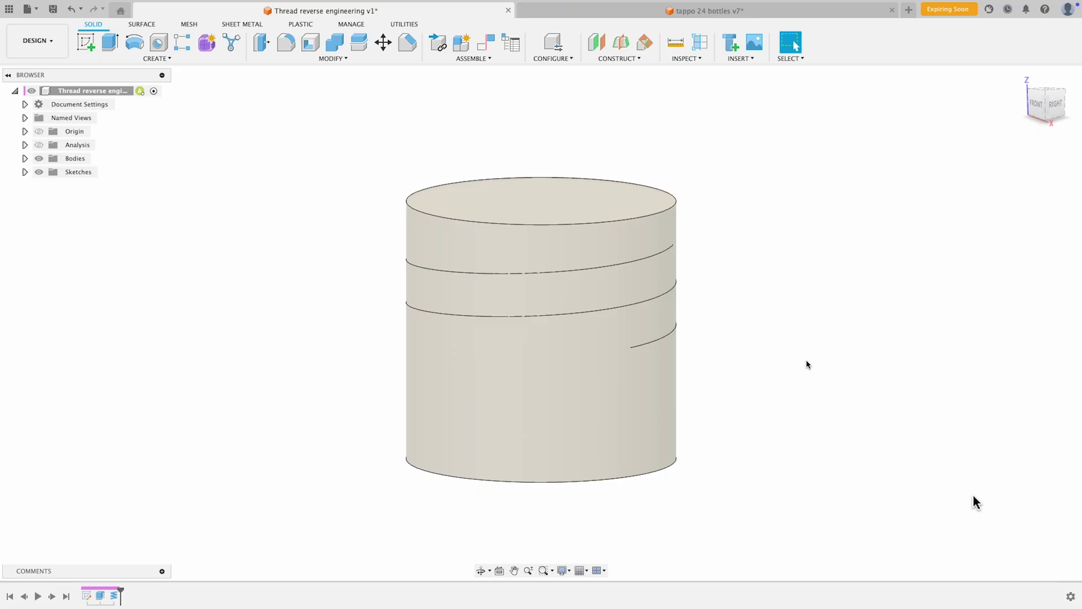
Step: Hide the core body and start a sketch on the front plane
left_click(50, 172)
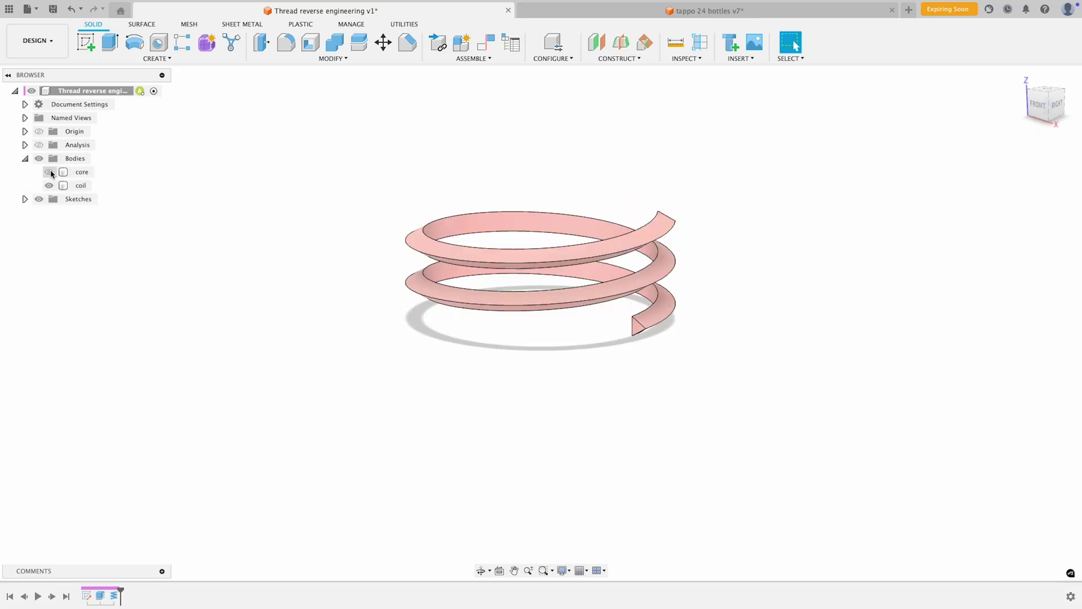
left_click(87, 44)
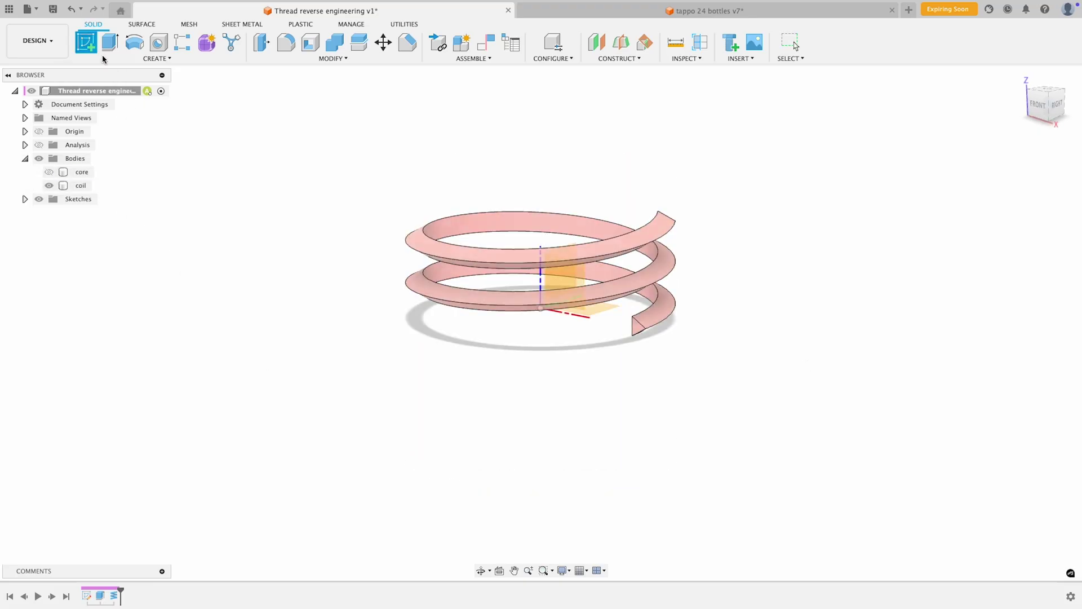
left_click(638, 329)
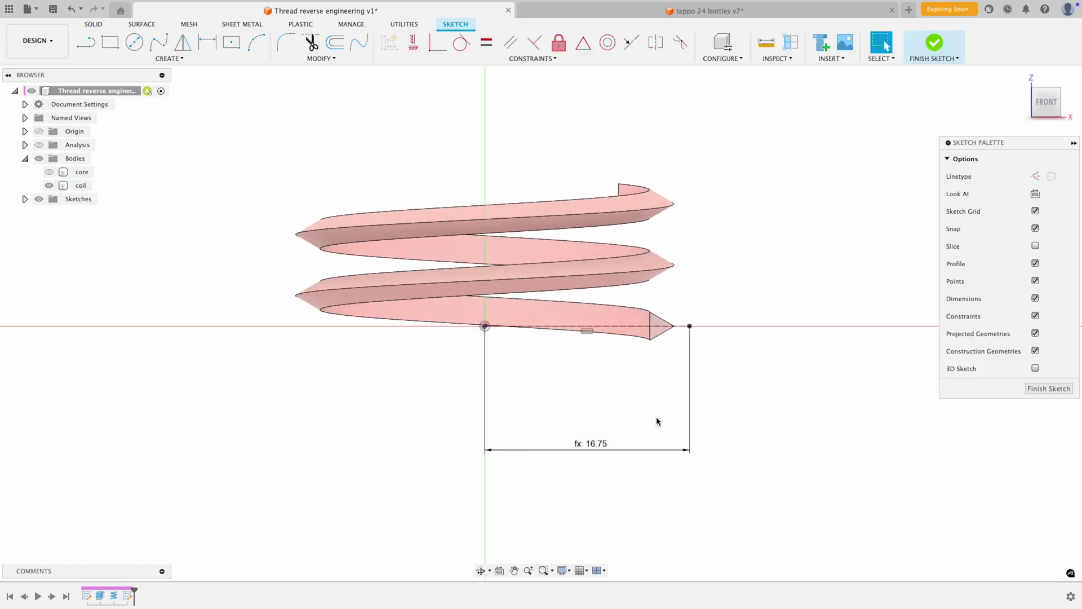
scroll(658, 355, "up", 4)
scroll(643, 356, "up", 3)
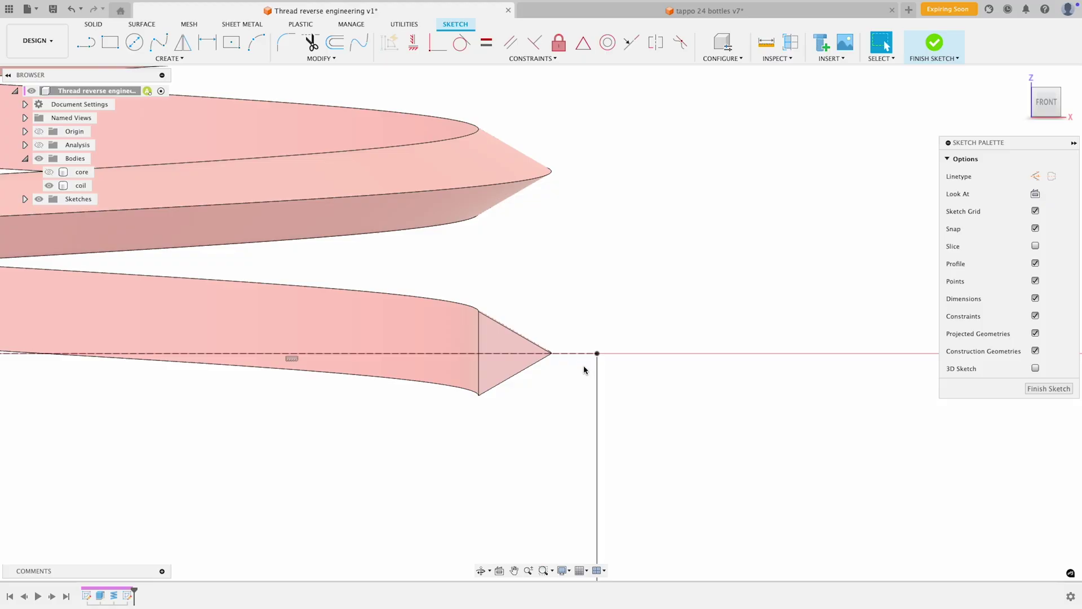
Step: Draw the 2.00 by 1.70 rectangular thread profile at the coil tip
middle_click_drag(584, 369, 594, 355)
key("r")
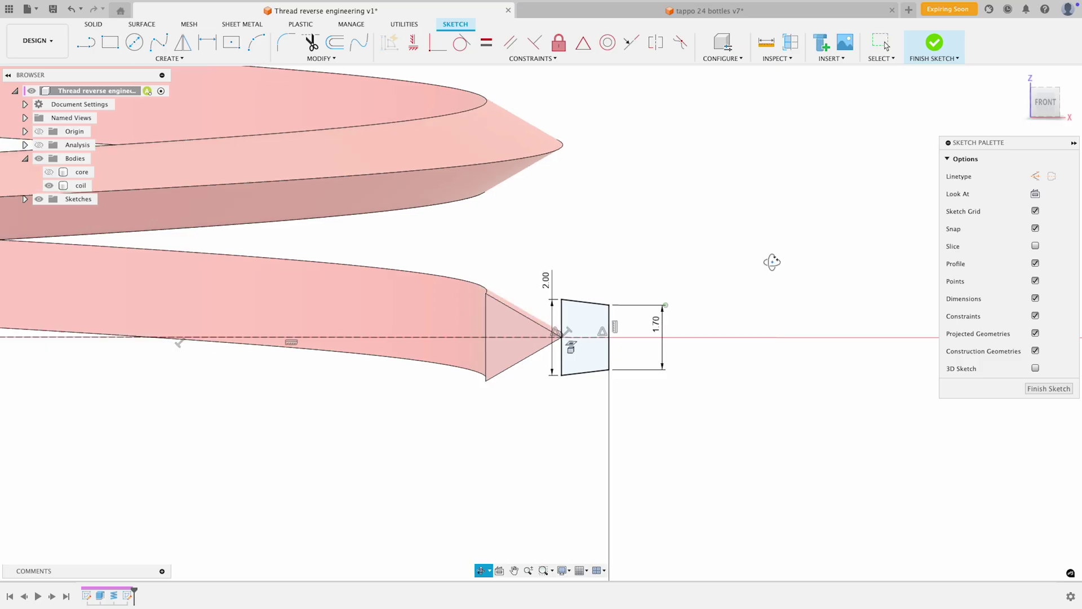
scroll(709, 377, "down", 5)
middle_click_drag(761, 279, 741, 299, "shift")
left_click(934, 42)
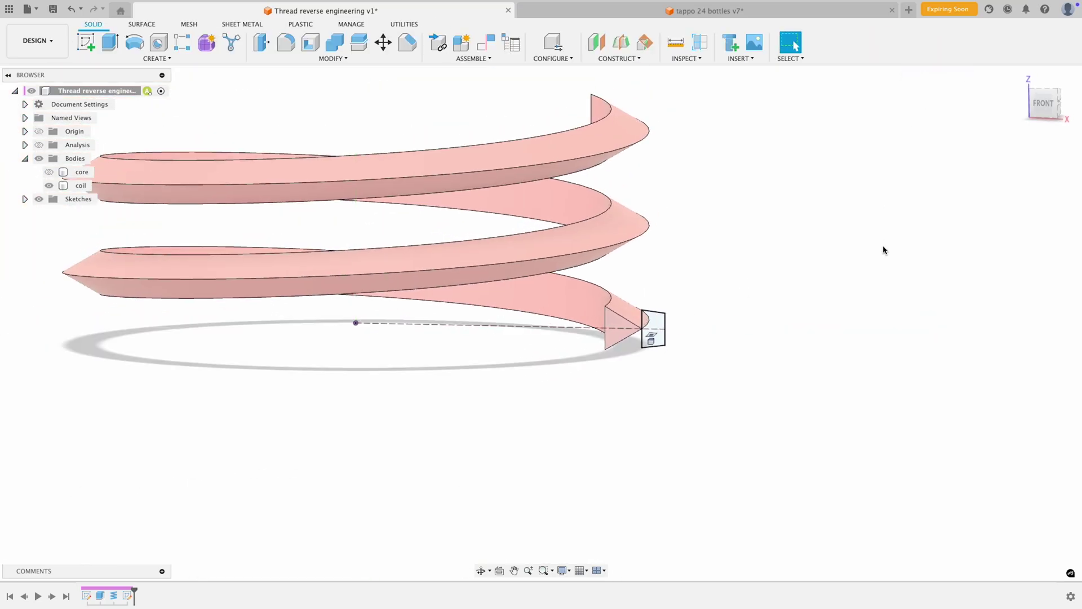
type("sswee")
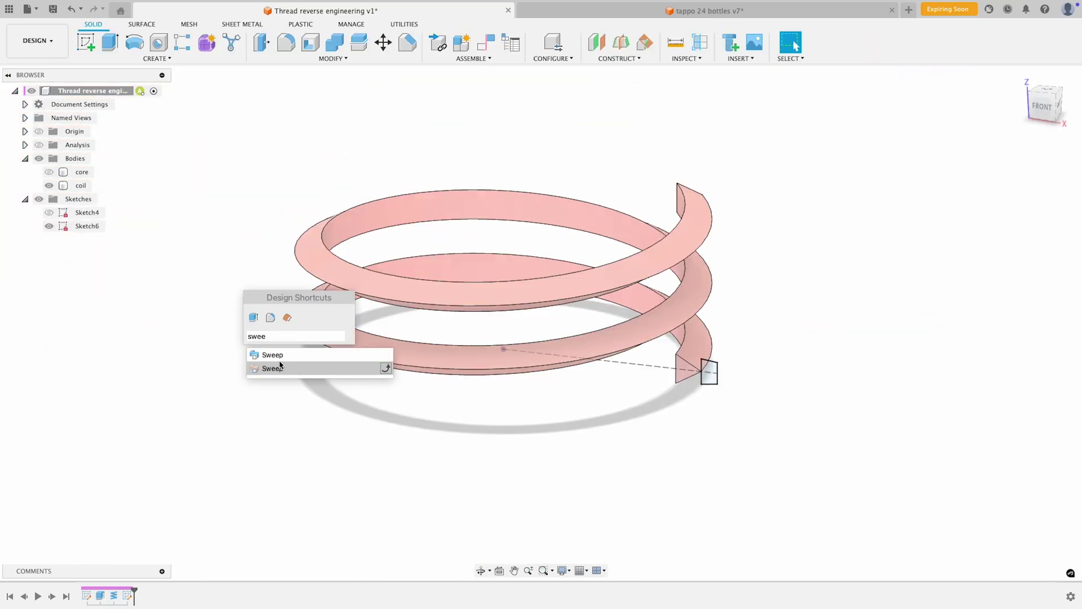
Step: Sweep the small profile along the coil edge, using the coil surface as guide
left_click(272, 355)
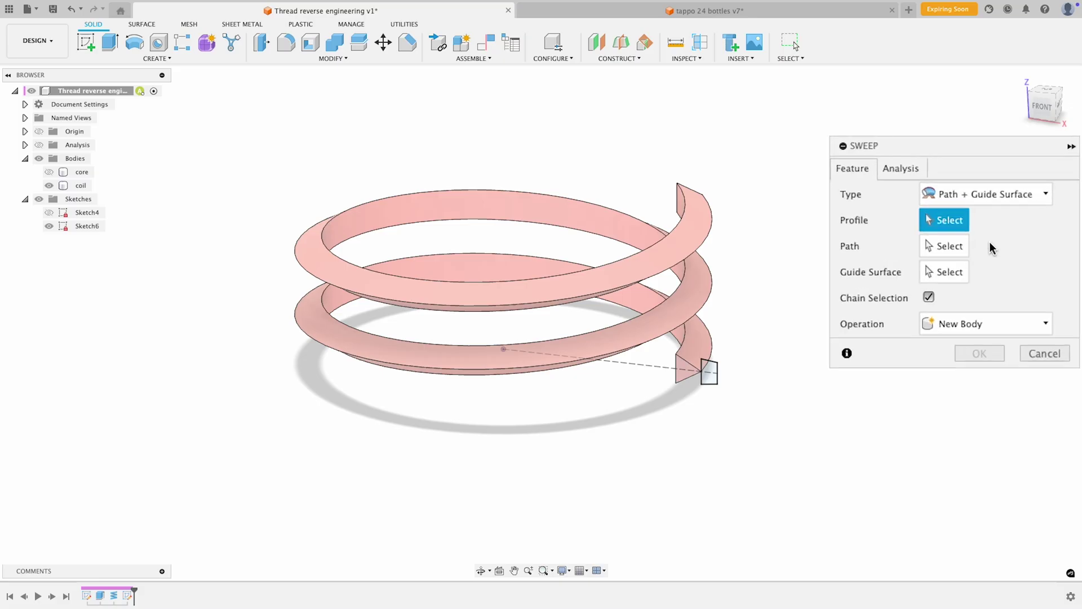
left_click(1014, 176)
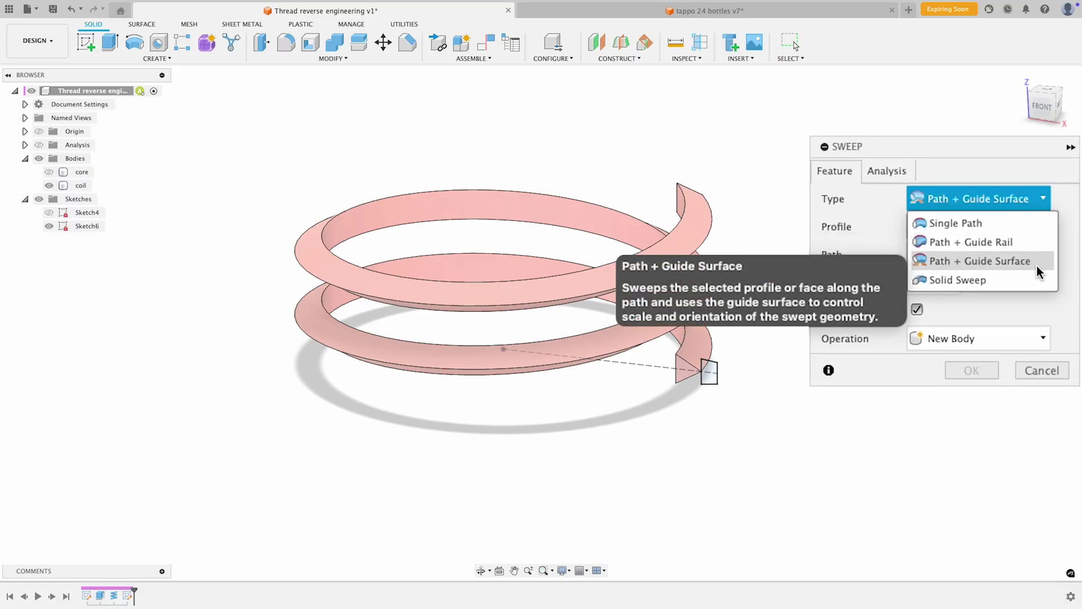
left_click(980, 261)
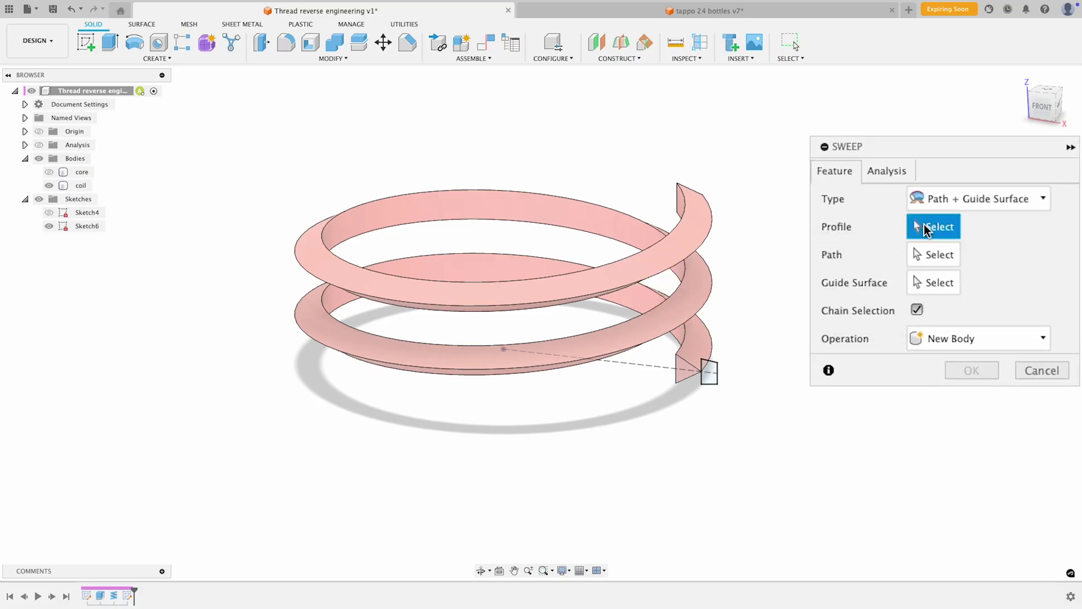
left_click(709, 372)
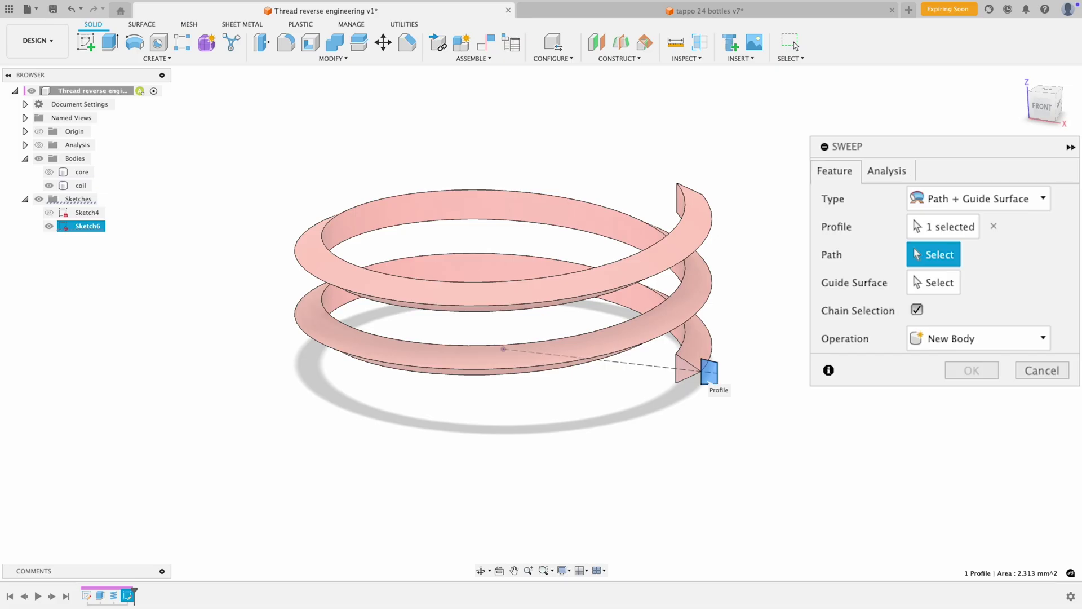
left_click(729, 343)
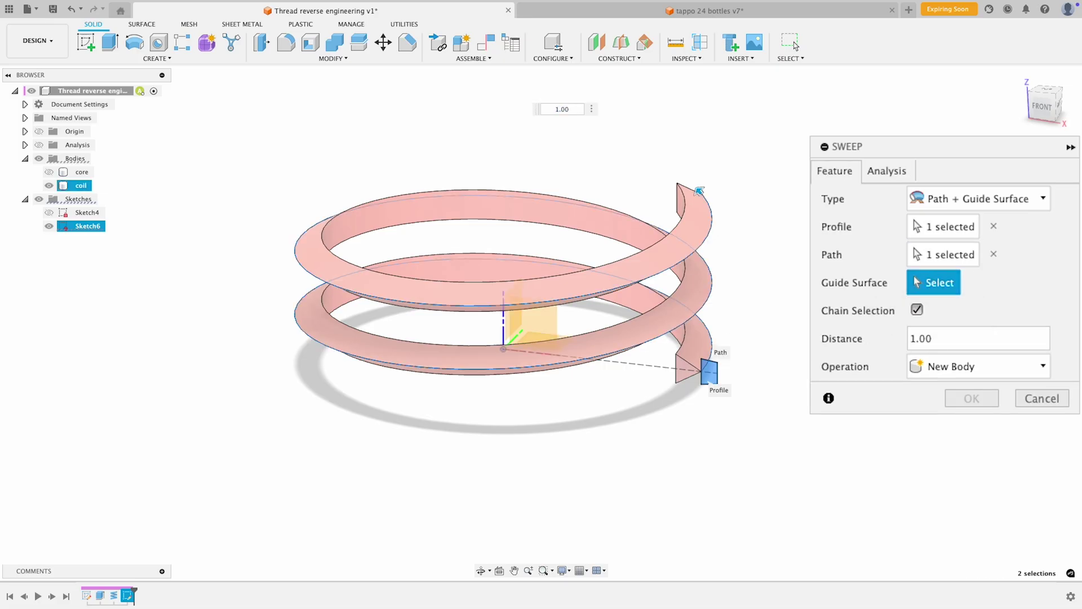
left_click(701, 289)
key("Return")
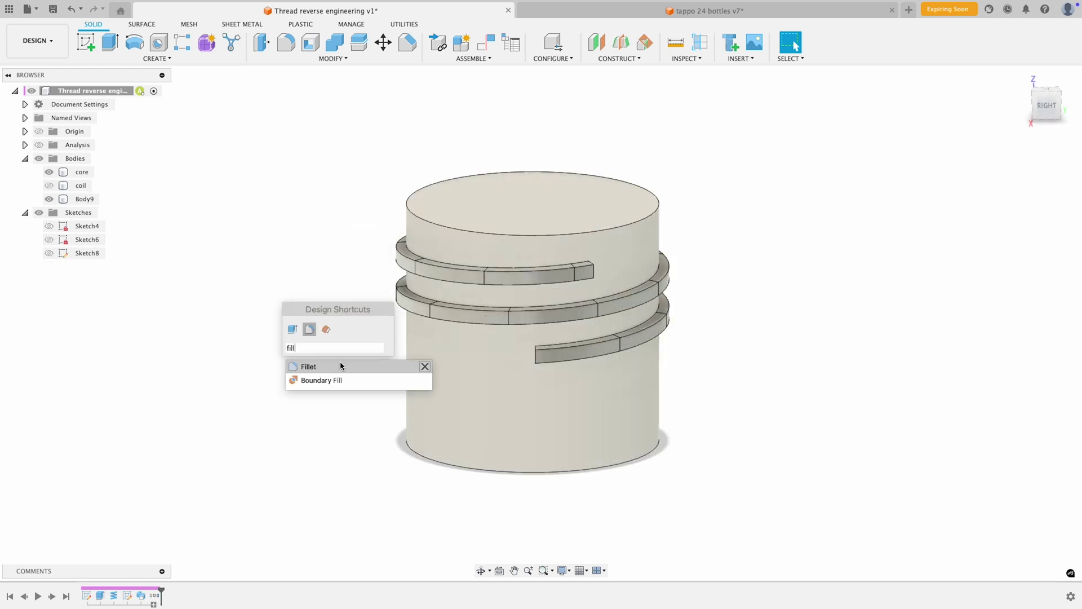
Step: Fillet the two thread end edges with a 5.5 mm radius
left_click(340, 365)
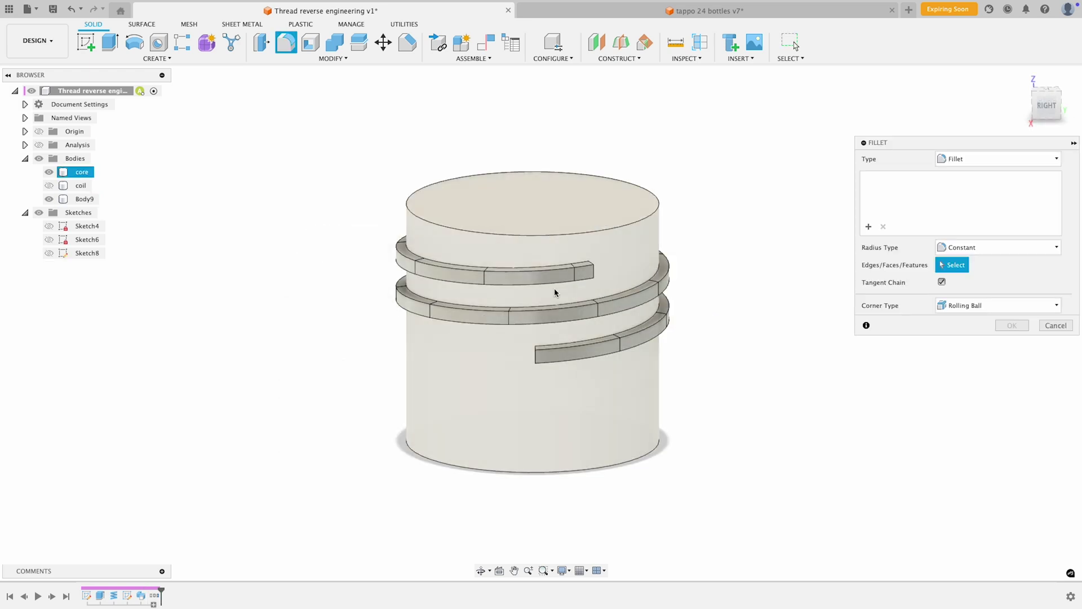
left_click(602, 278)
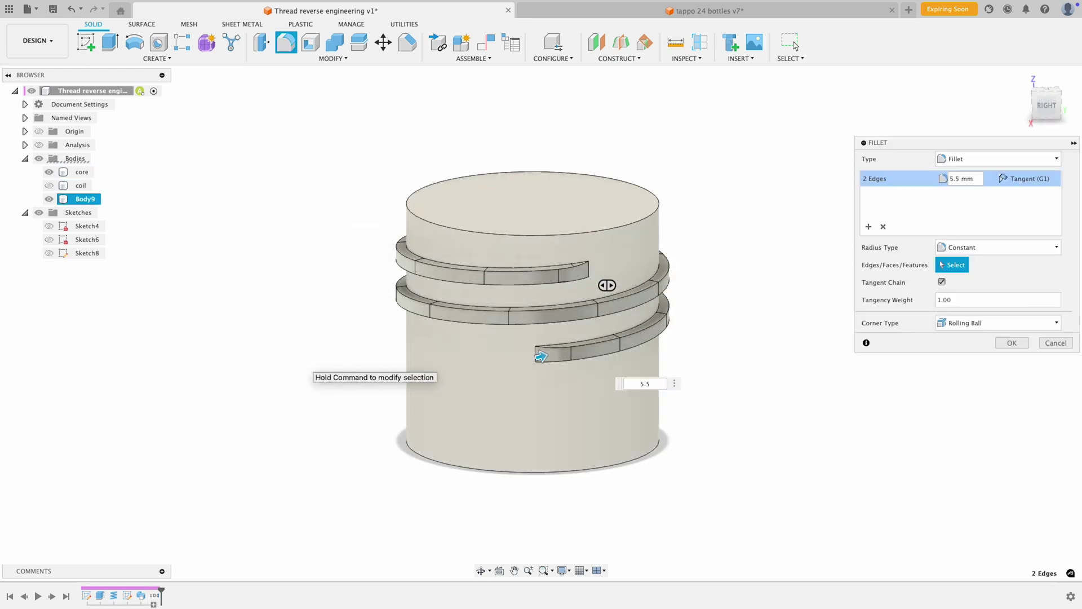
key("Return")
middle_click_drag(540, 355, 368, 380, "shift")
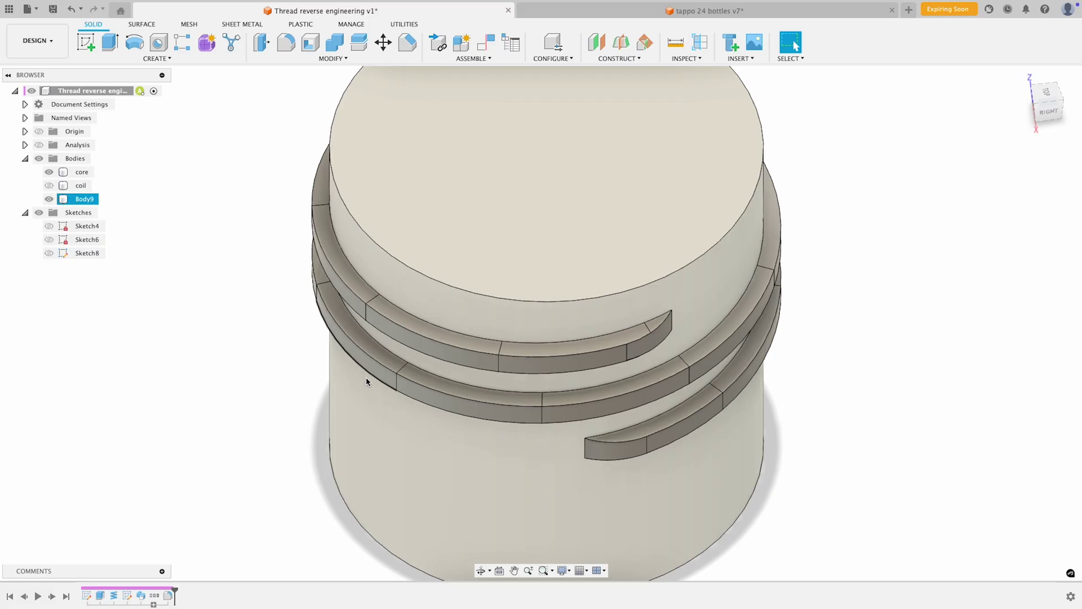